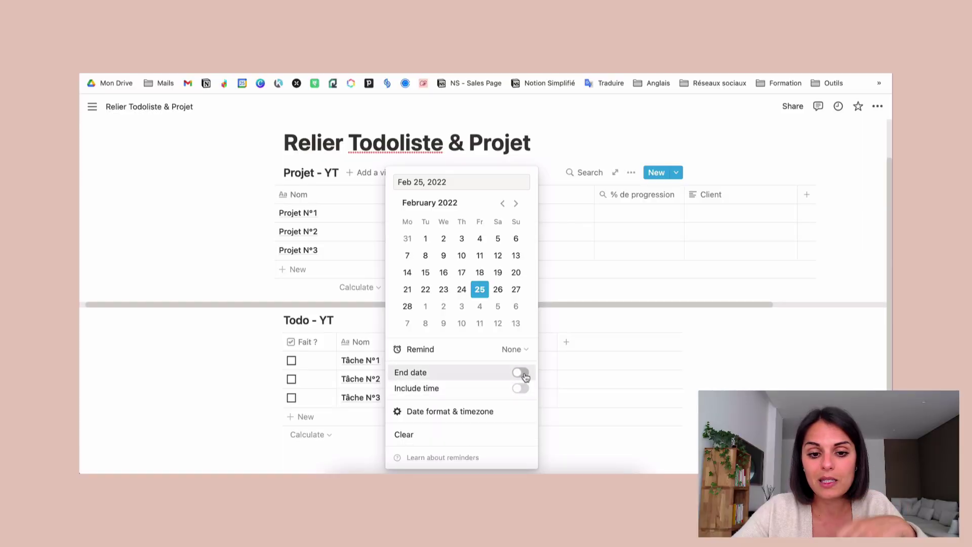
- Try enabling an end date and a time on the date of Projet N°1 in the Projet - YT table
click(522, 373)
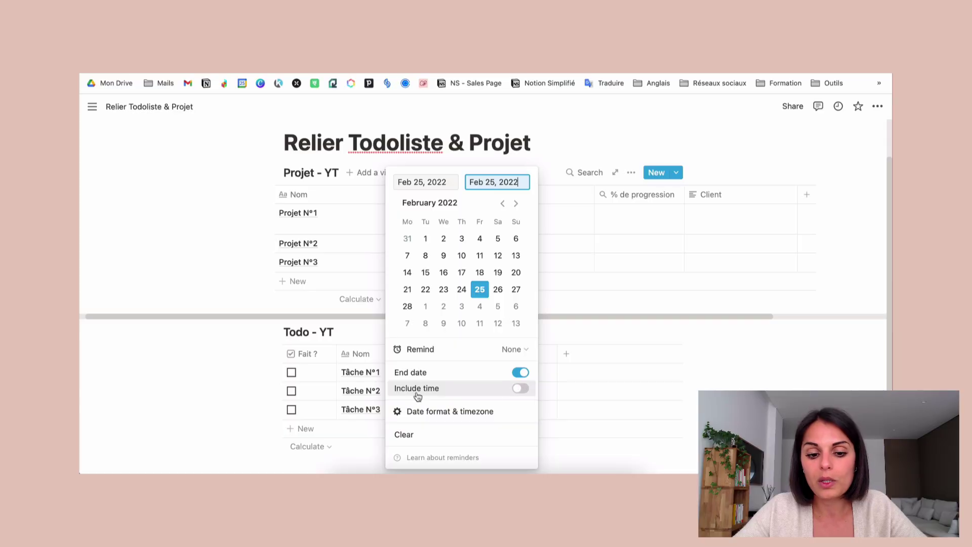
click(520, 389)
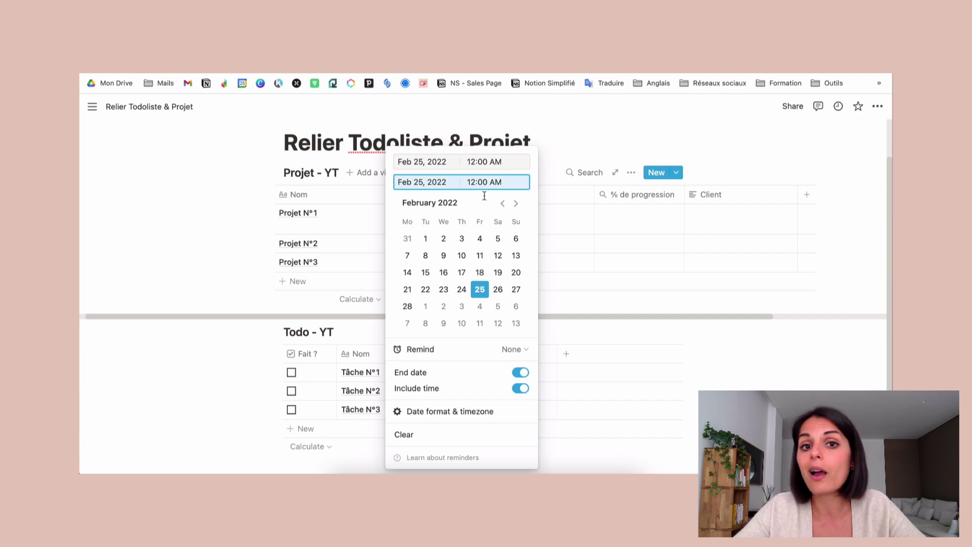
click(520, 388)
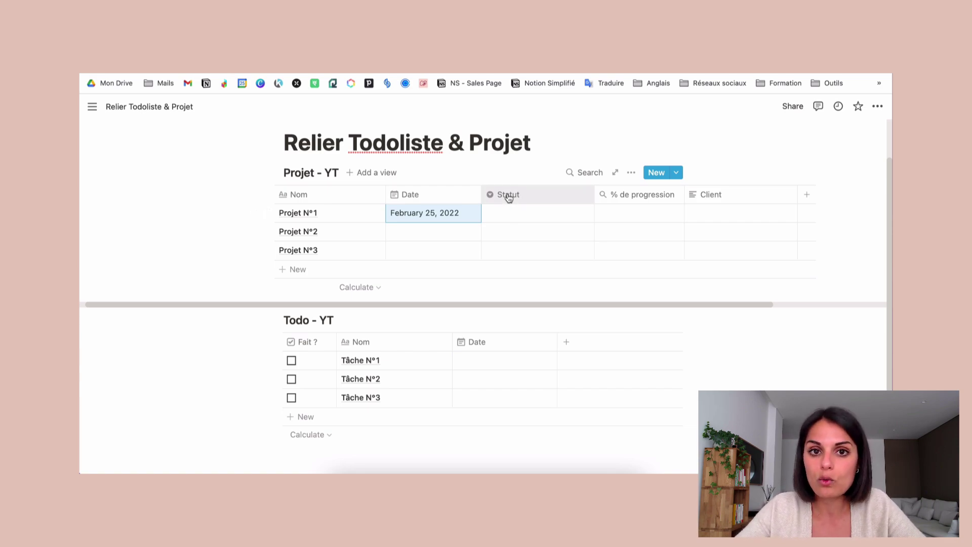
- Create the option "À venir" in the Statut cell of Projet N°1
click(510, 213)
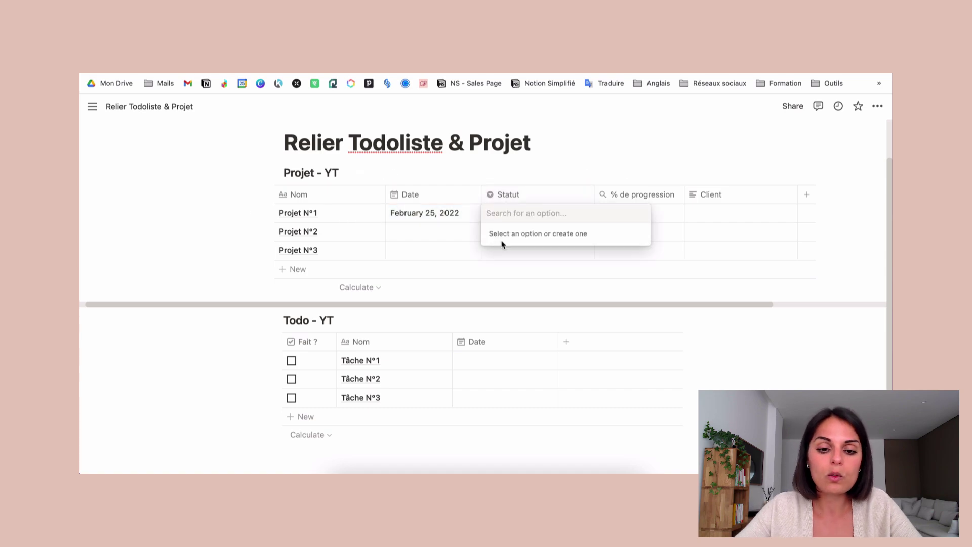
text(A)
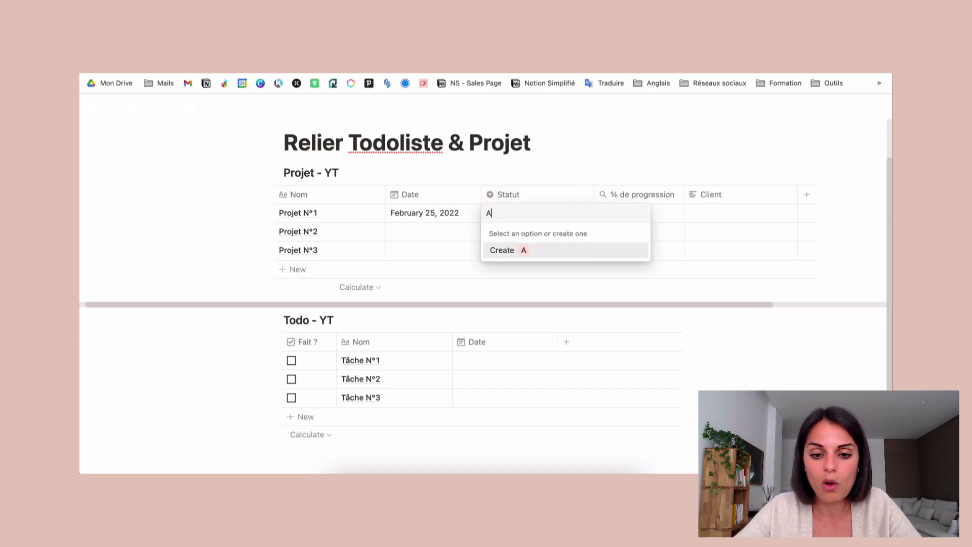
text(1)
text( venir)
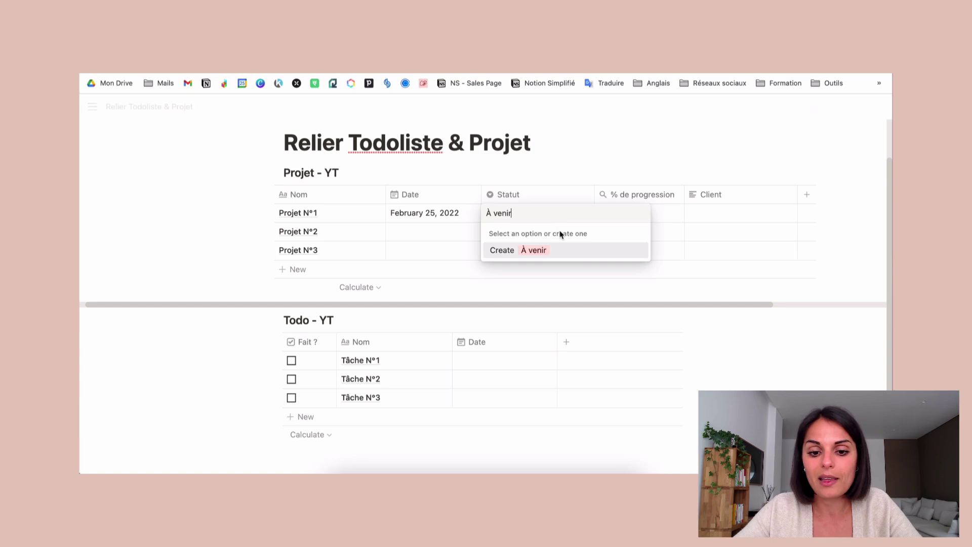
click(542, 250)
- Create the further Statut options "En cours" and "Terminé" for Projet N°1, leaving Terminé as its status
click(532, 216)
text(En co)
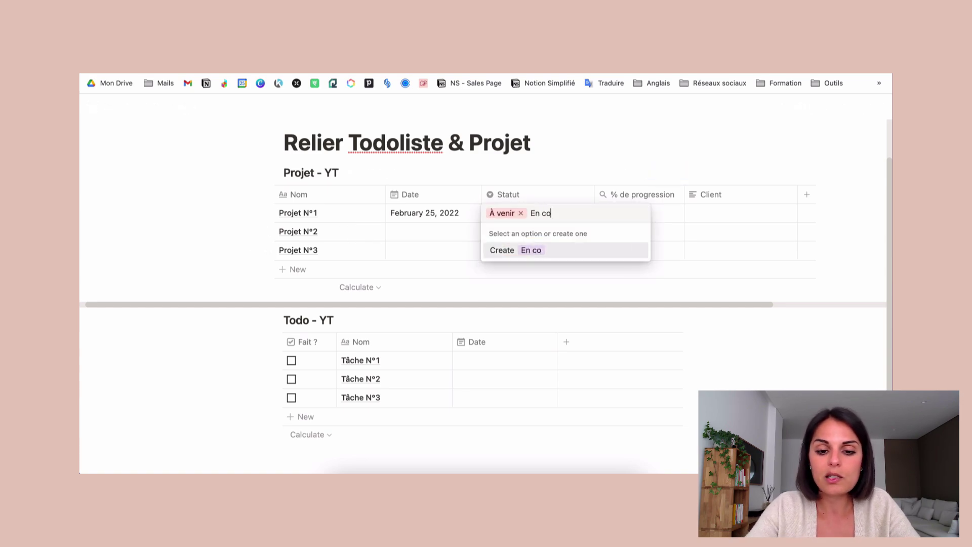
text(urs)
key(Return)
text(Te)
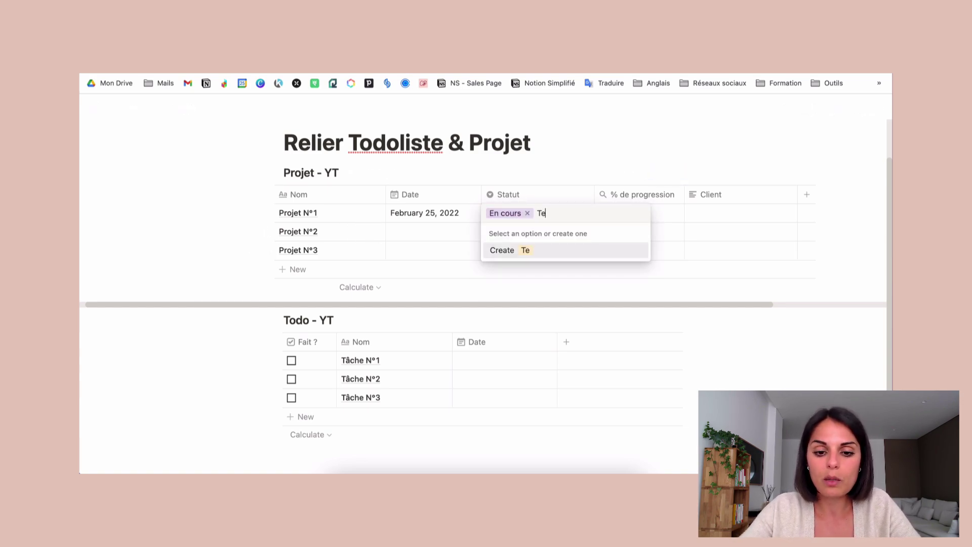
text(rminé)
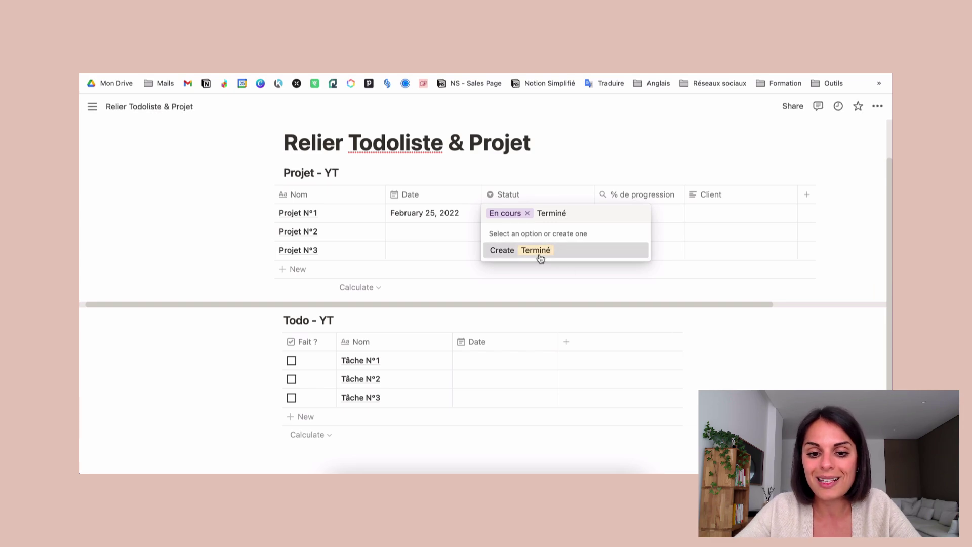
click(536, 250)
click(527, 214)
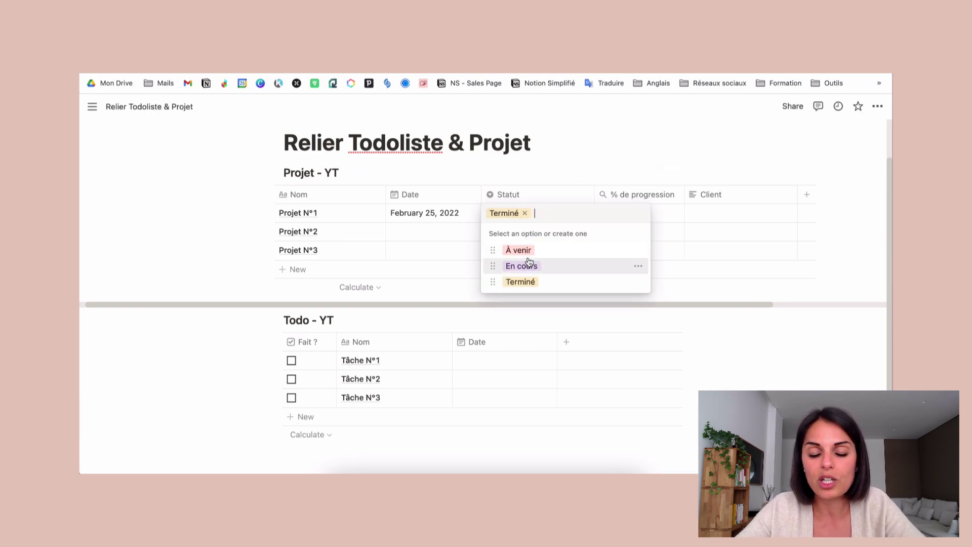
- Color the Statut options: À venir yellow, En cours orange and Terminé green
click(640, 252)
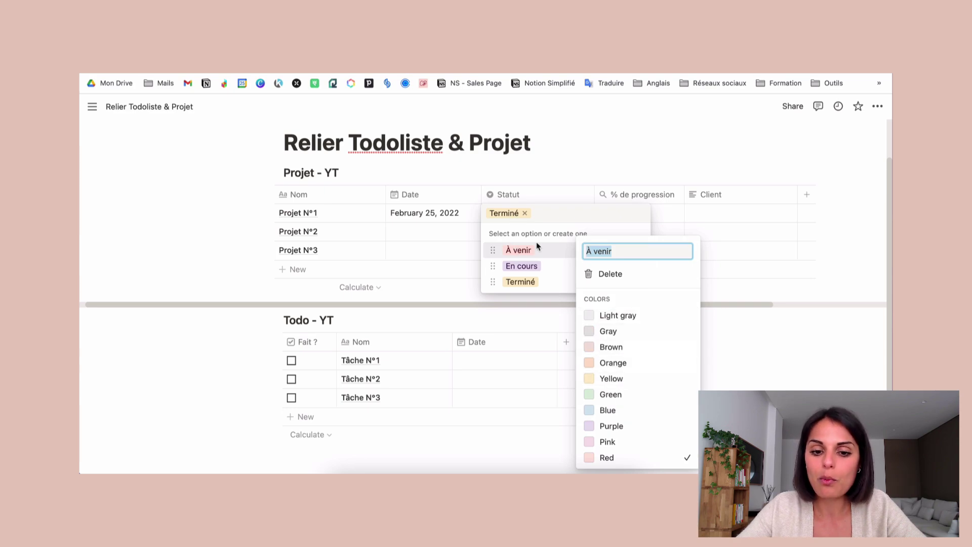
click(611, 378)
key(Escape)
click(638, 265)
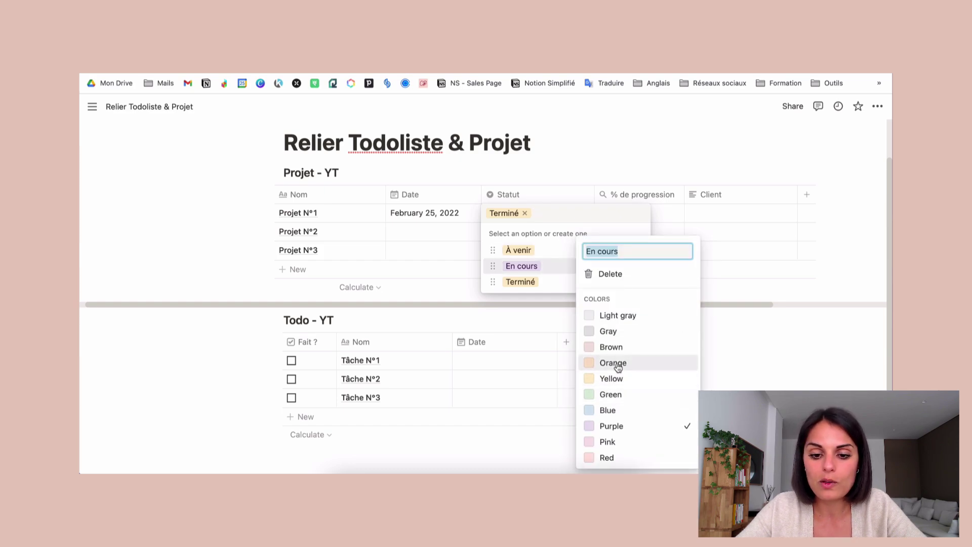
click(616, 361)
key(Escape)
click(639, 281)
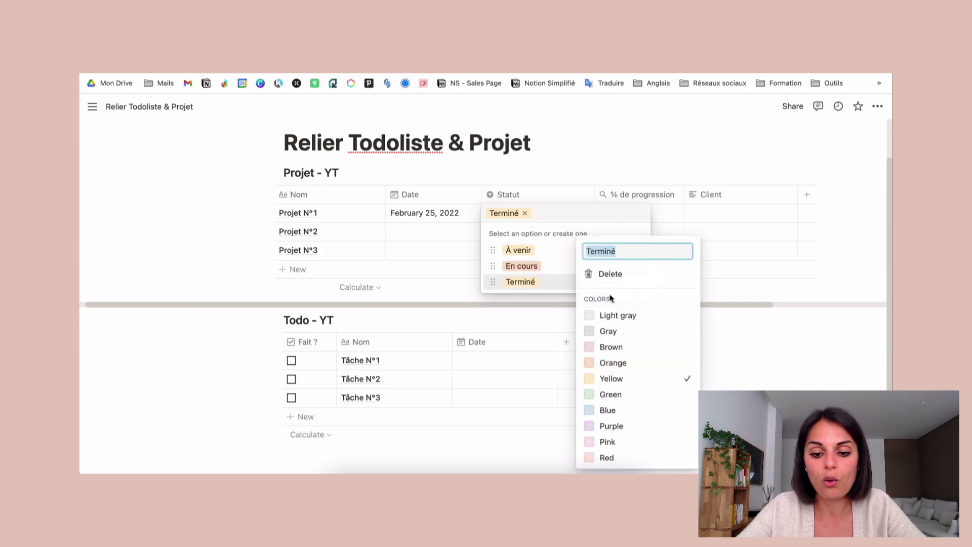
click(611, 395)
key(Escape)
key(Escape)
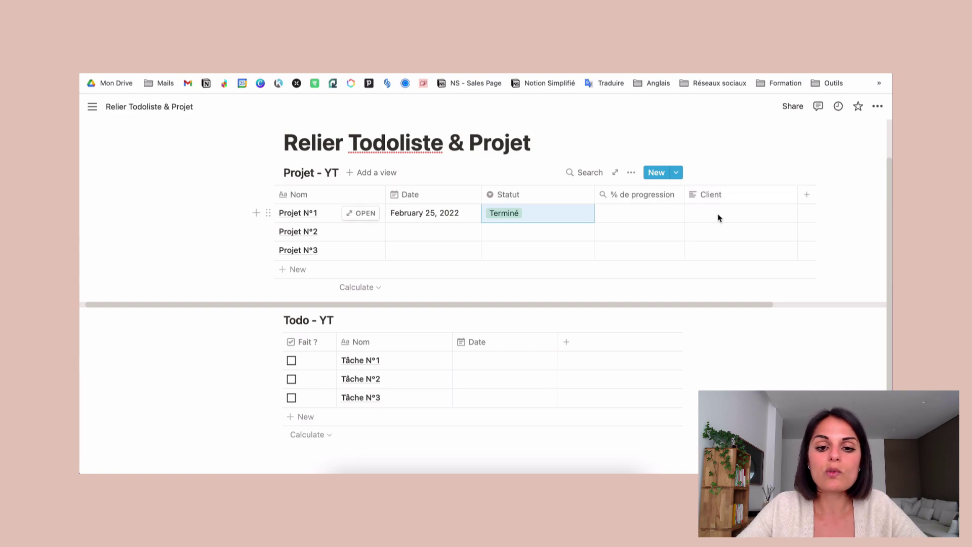
click(706, 194)
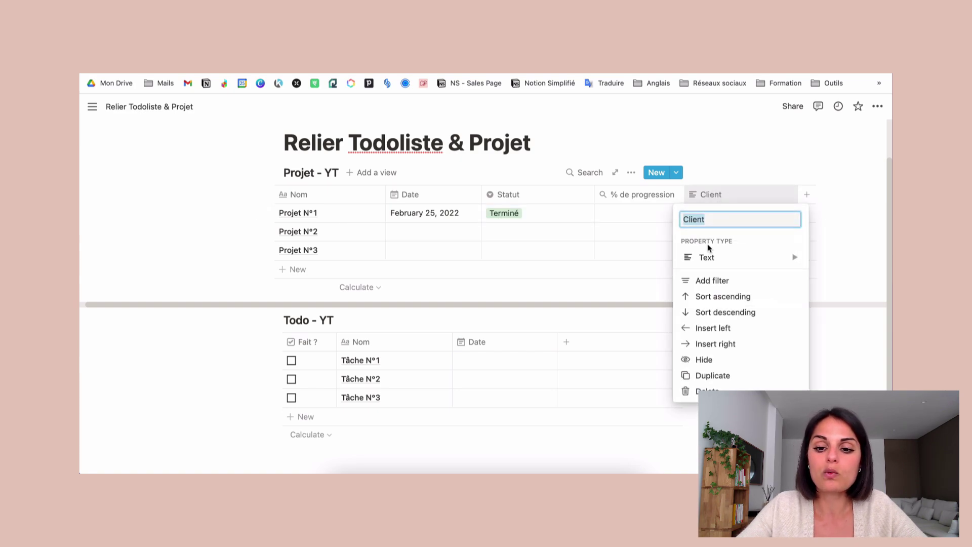
mouse_move(712, 264)
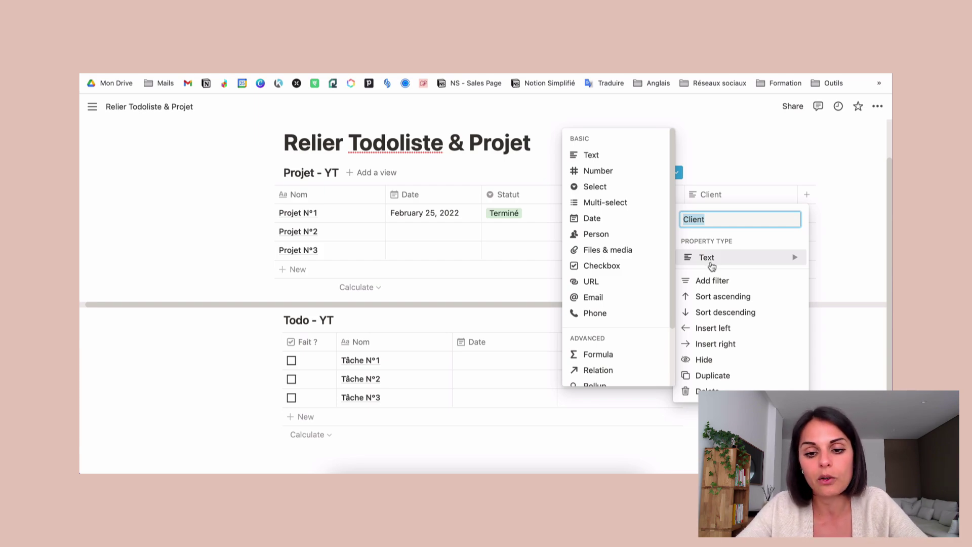
click(754, 162)
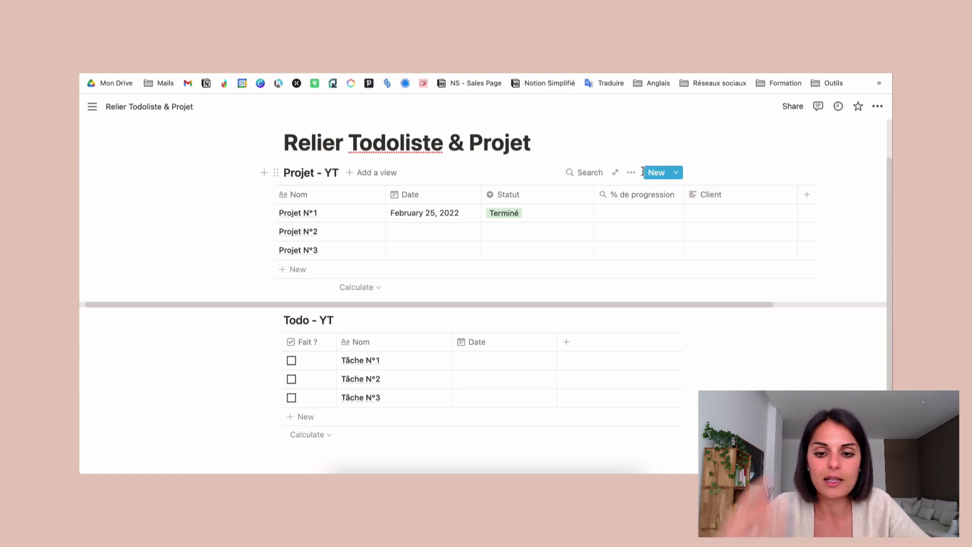
- Add a column named "Todo" to the Projet - YT table and move it between Statut and % de progression
click(806, 195)
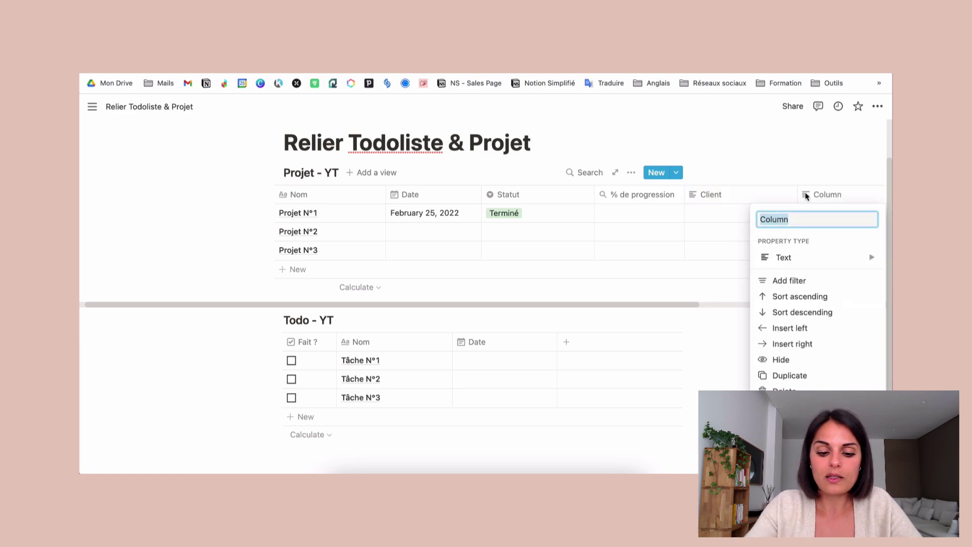
text(Todo)
mouse_move(807, 260)
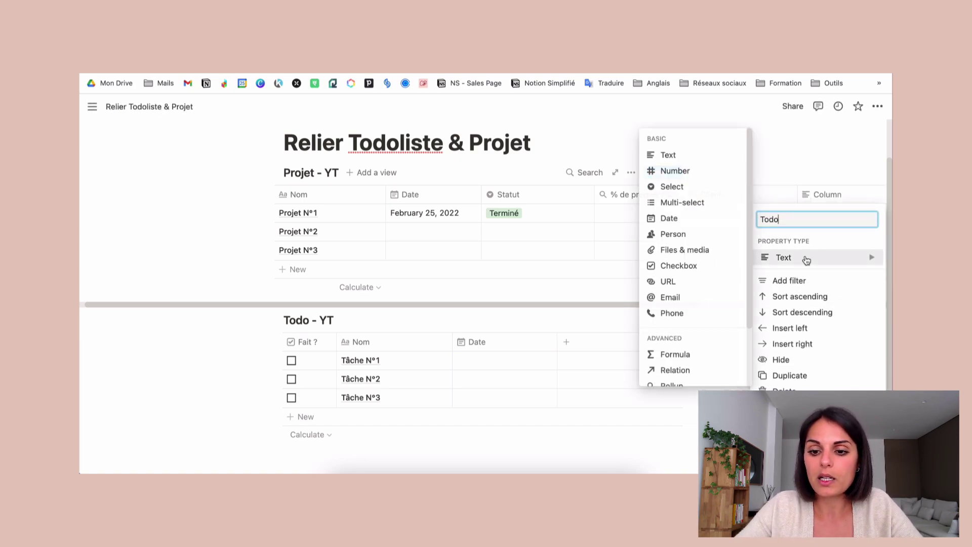
key(Escape)
drag(835, 193, 614, 216)
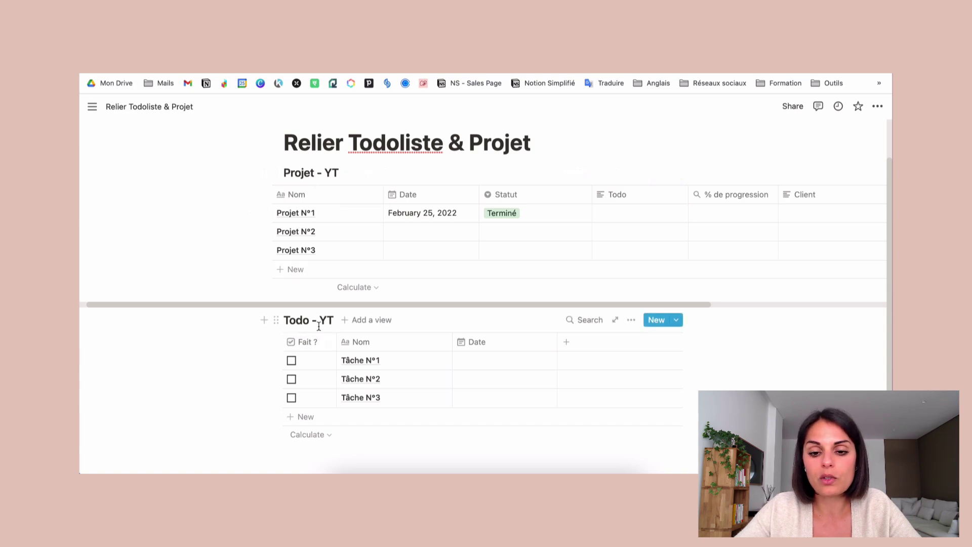
- Change the Todo column's property type to Relation and link it to the Todo - YT database
click(620, 201)
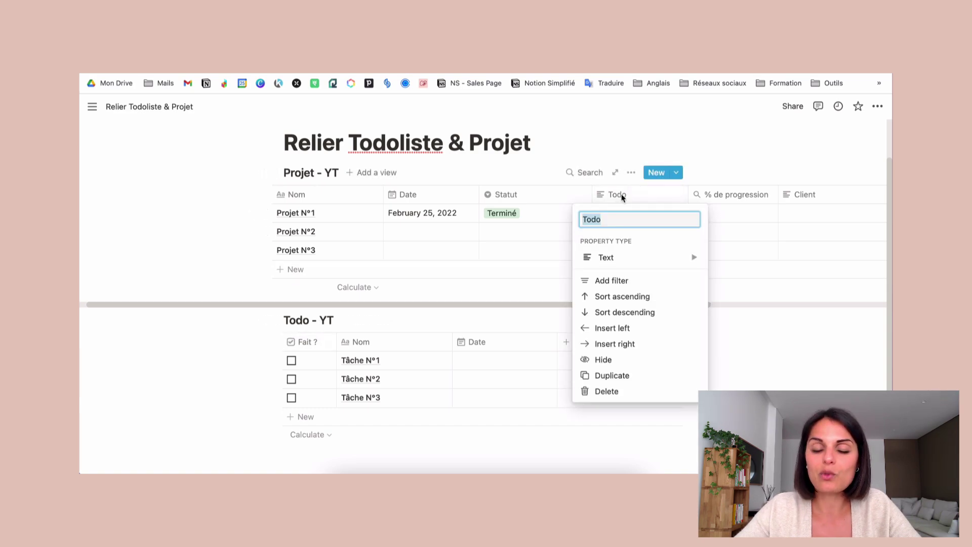
click(609, 257)
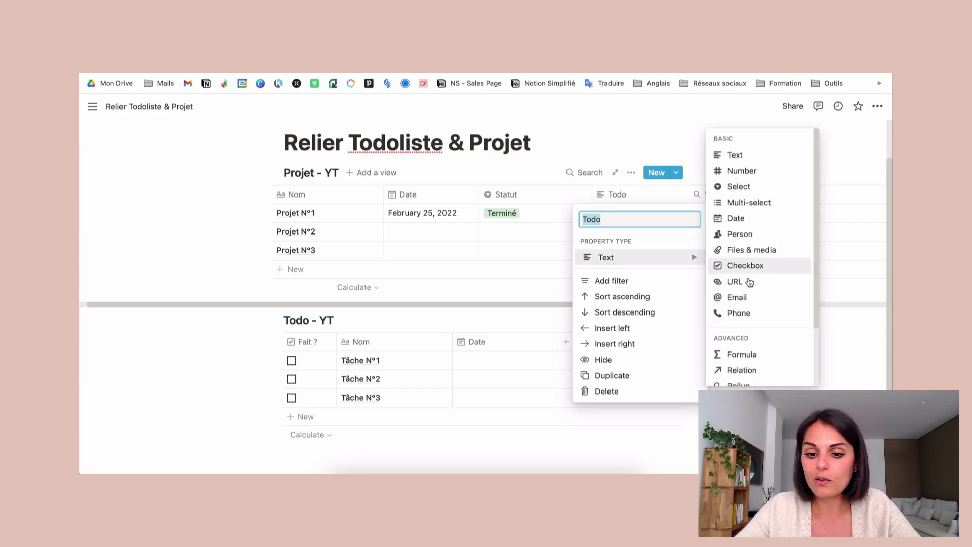
click(742, 370)
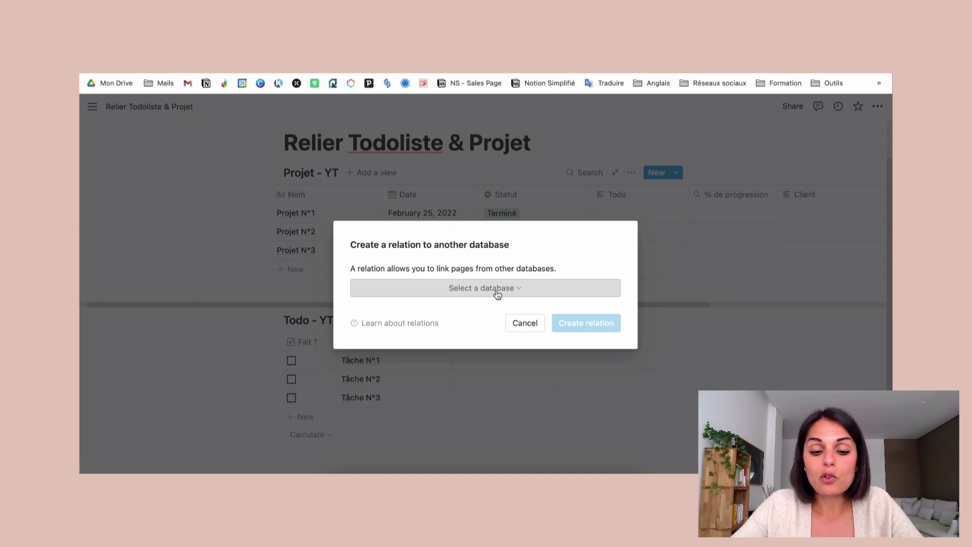
text(T)
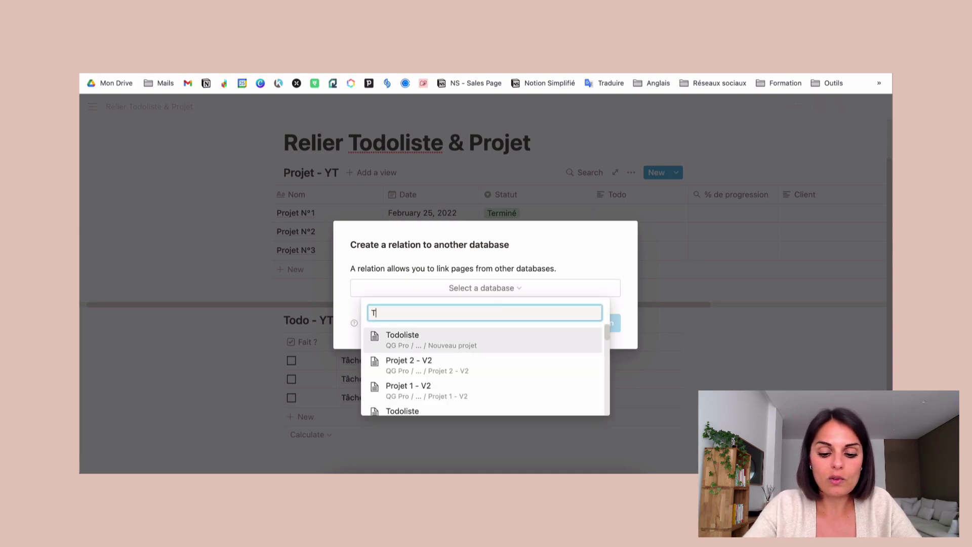
text(odo - )
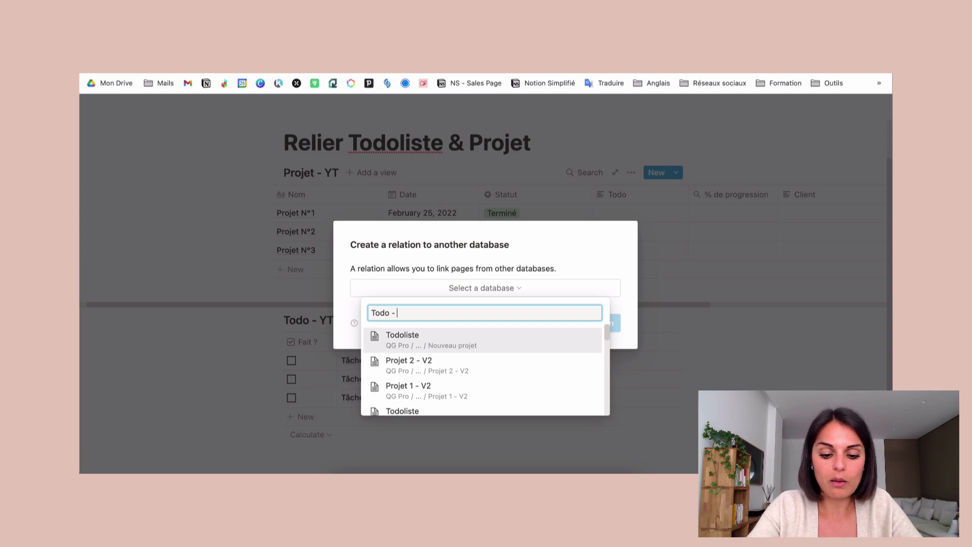
text(YT)
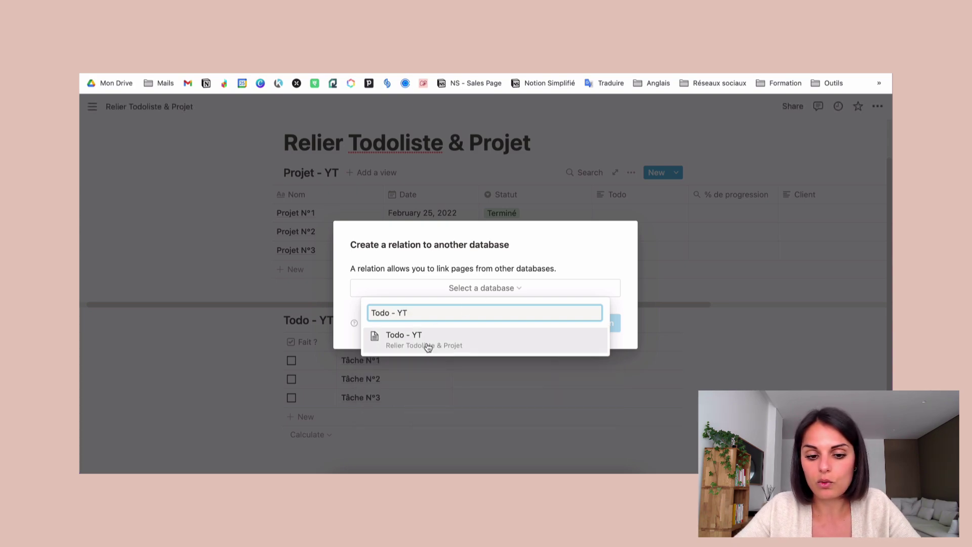
click(428, 348)
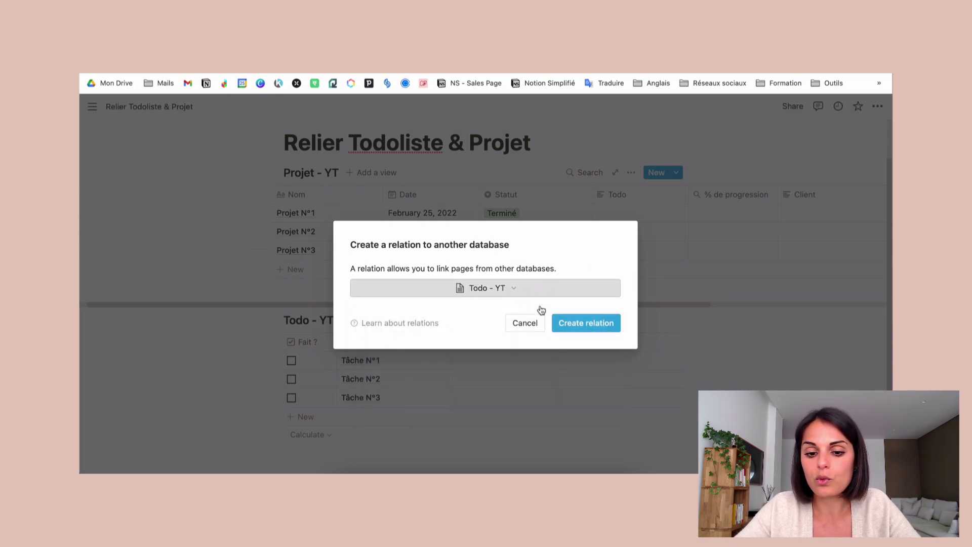
click(589, 323)
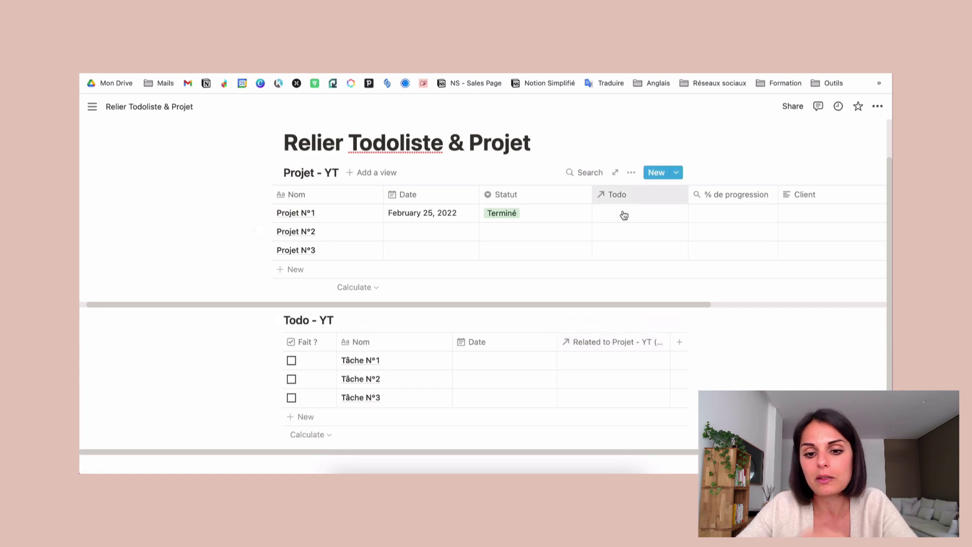
- Rename the relation column in the Todo - YT table to "Projet"
click(607, 346)
click(600, 167)
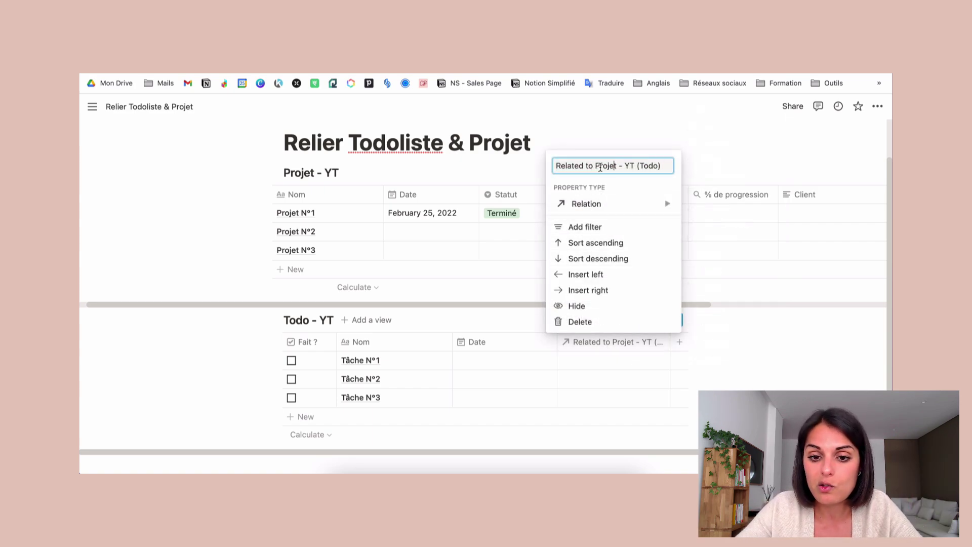
drag(597, 167, 551, 167)
key(BackSpace)
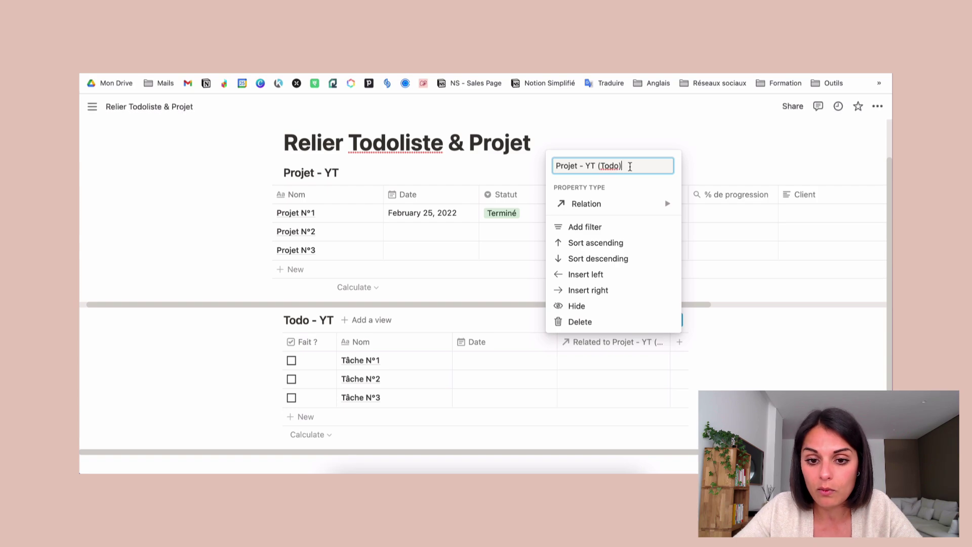
drag(628, 167, 575, 167)
key(BackSpace)
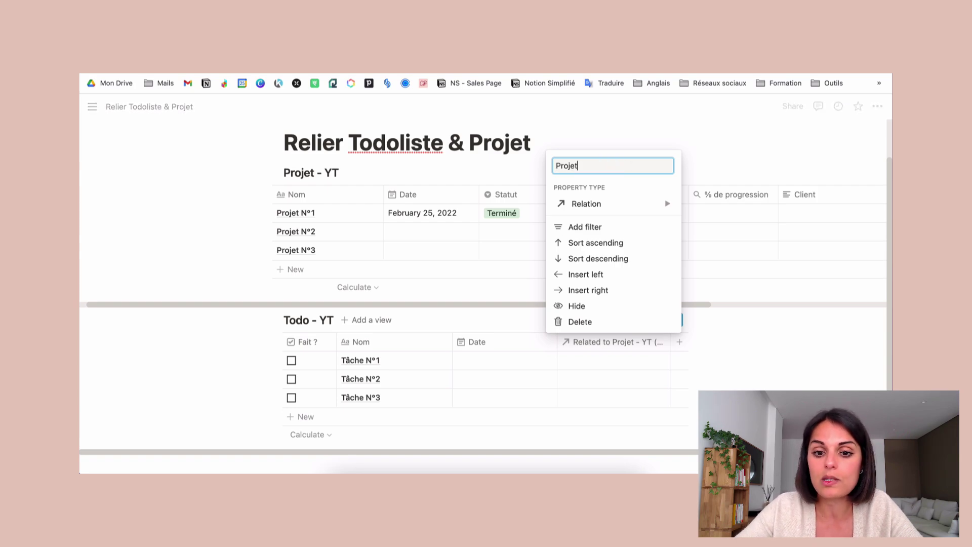
click(727, 341)
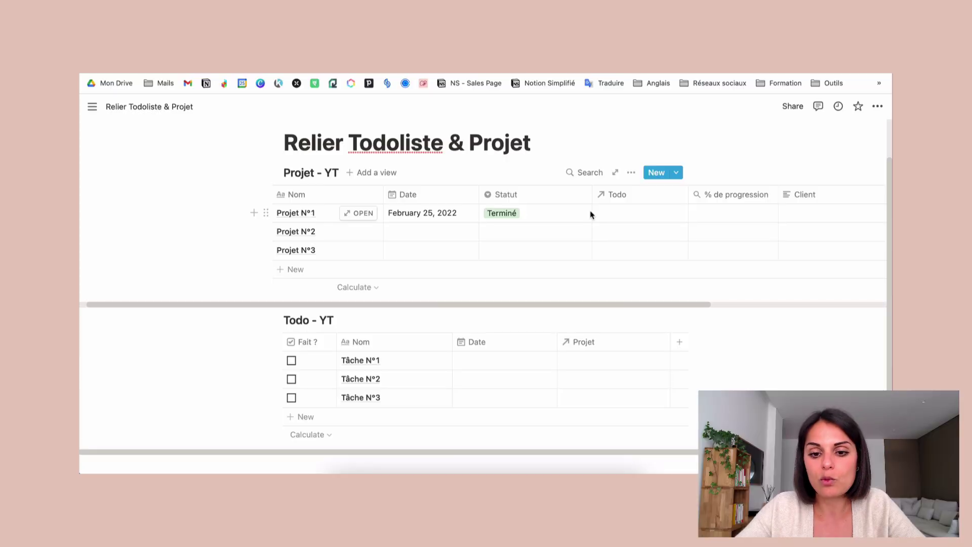
- Link Tâche N°2, Tâche N°1 and Tâche N°3 to Projet N°1 through its Todo relation
click(638, 218)
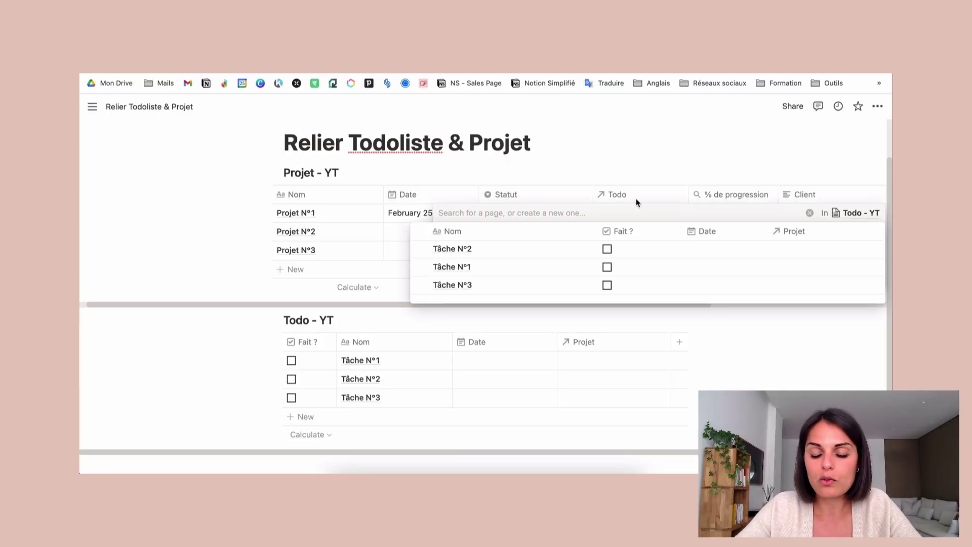
click(457, 251)
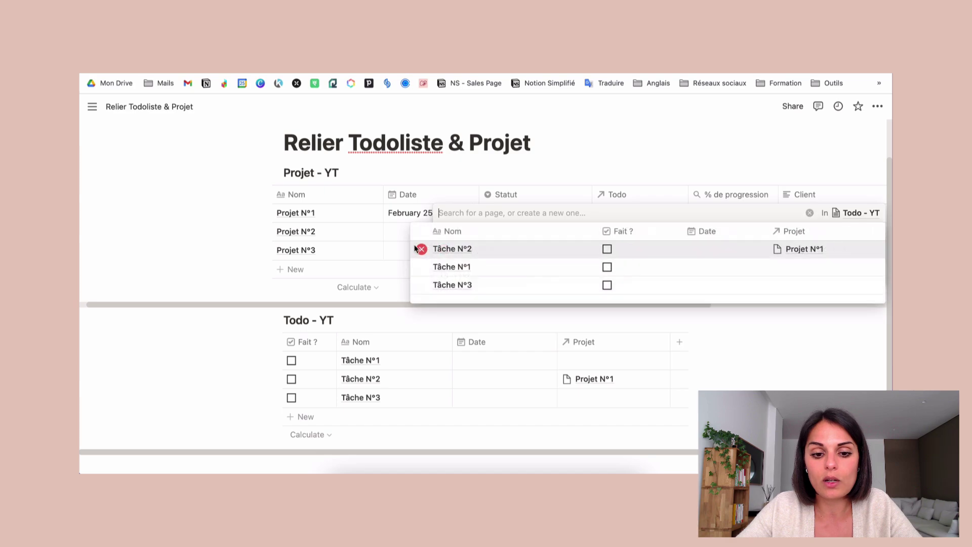
click(421, 268)
click(421, 285)
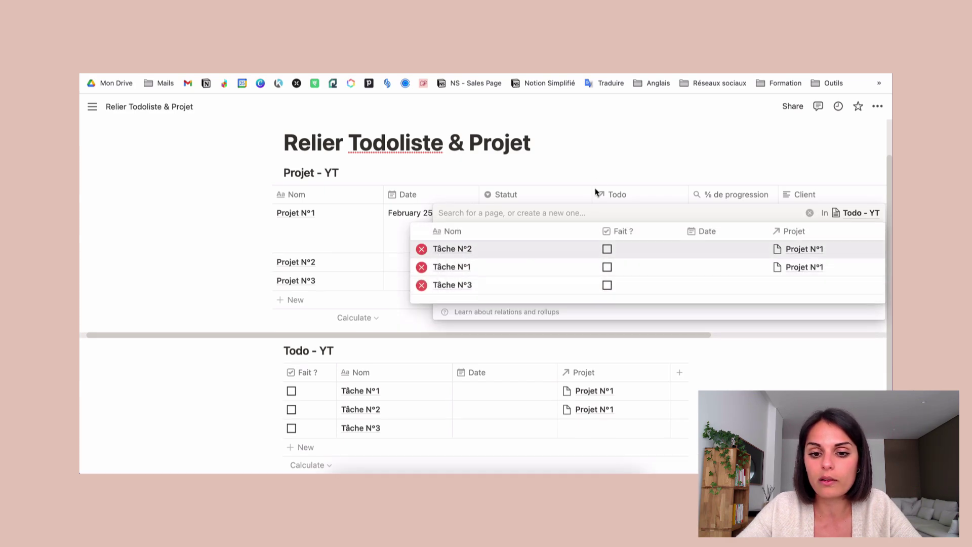
- Set the property type of the % de progression column in the Projet - YT table to Rollup
key(Escape)
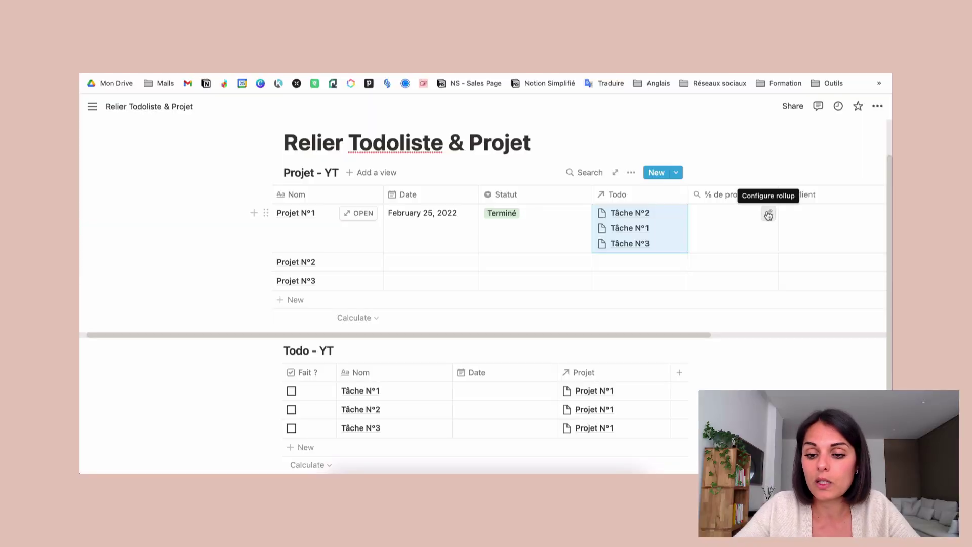
click(717, 198)
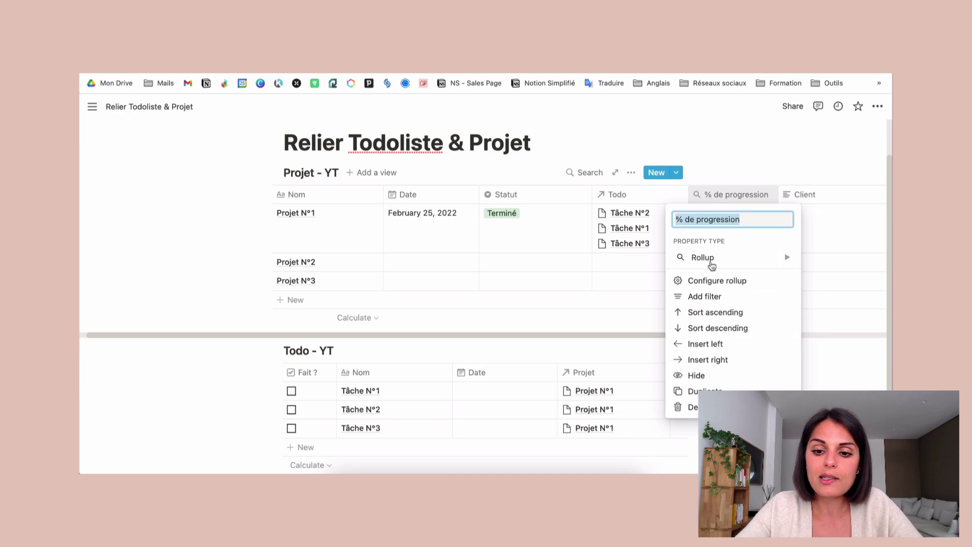
mouse_move(714, 263)
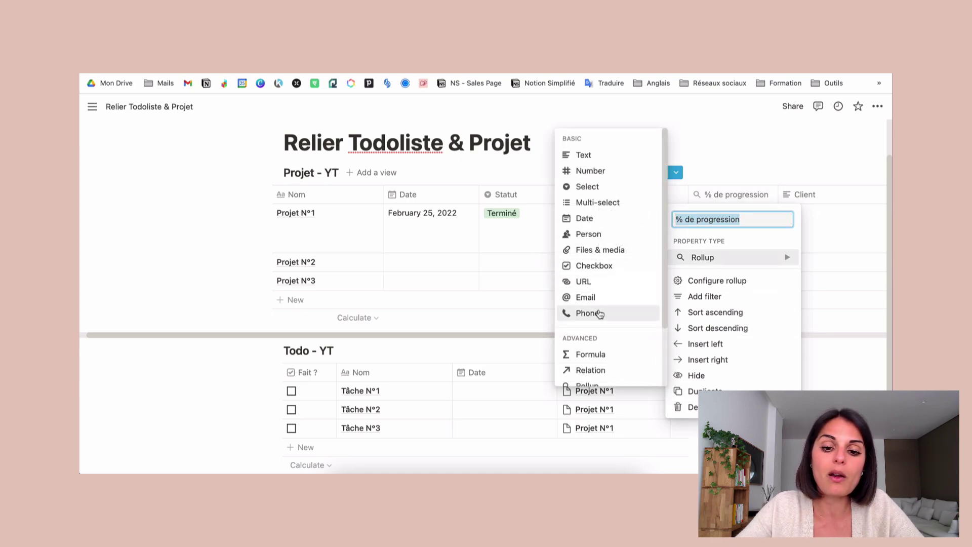
scroll(598, 313, down, 1)
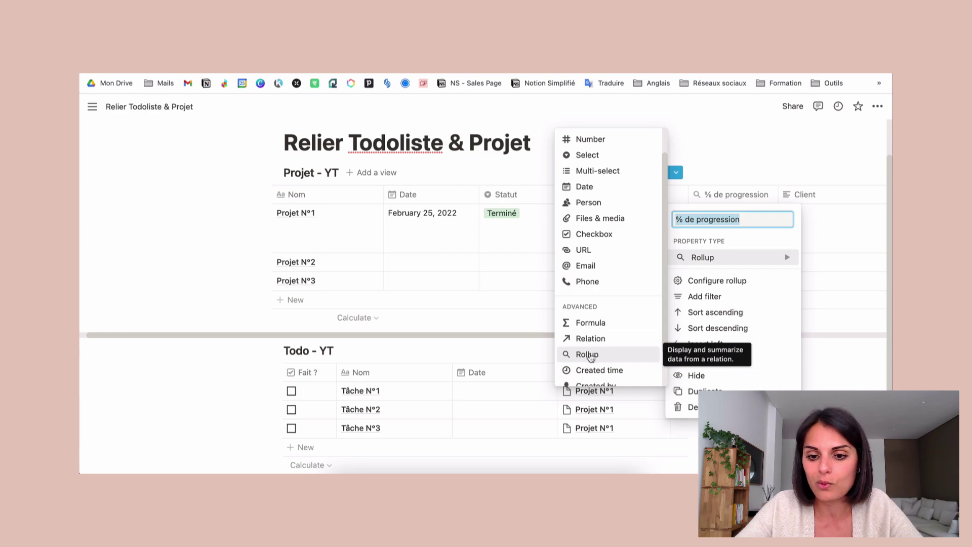
click(587, 355)
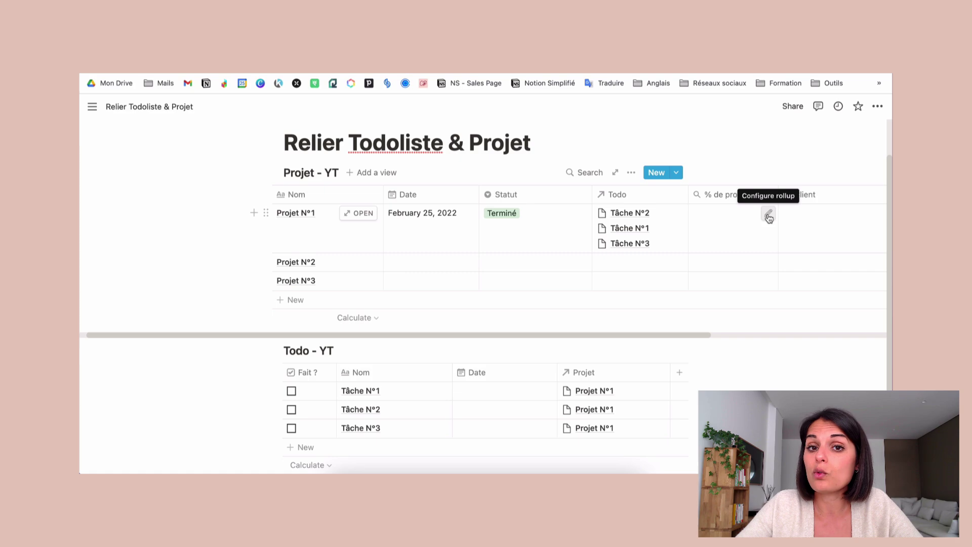
- Configure the % de progression rollup to use the Todo relation, the Fait ? property and the Percent checked calculation
click(769, 216)
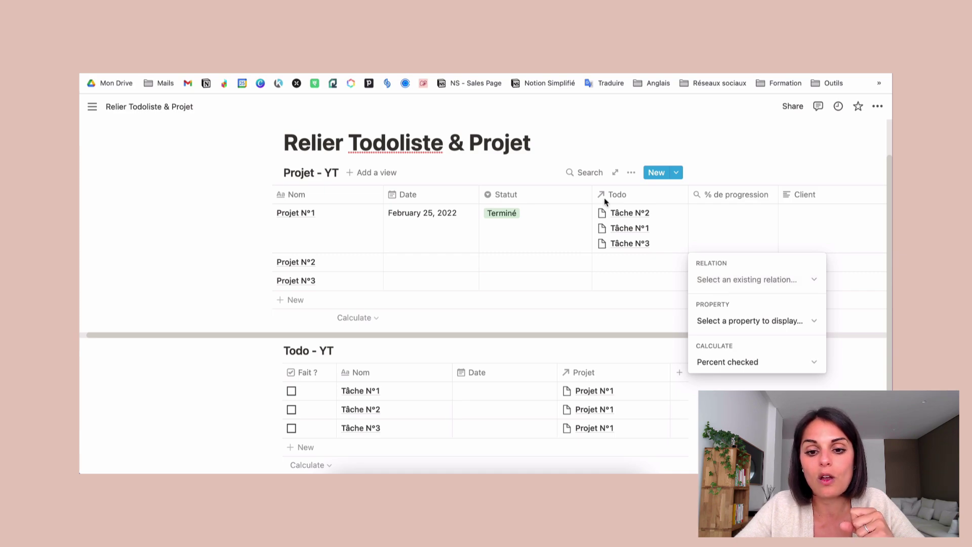
click(751, 280)
click(724, 326)
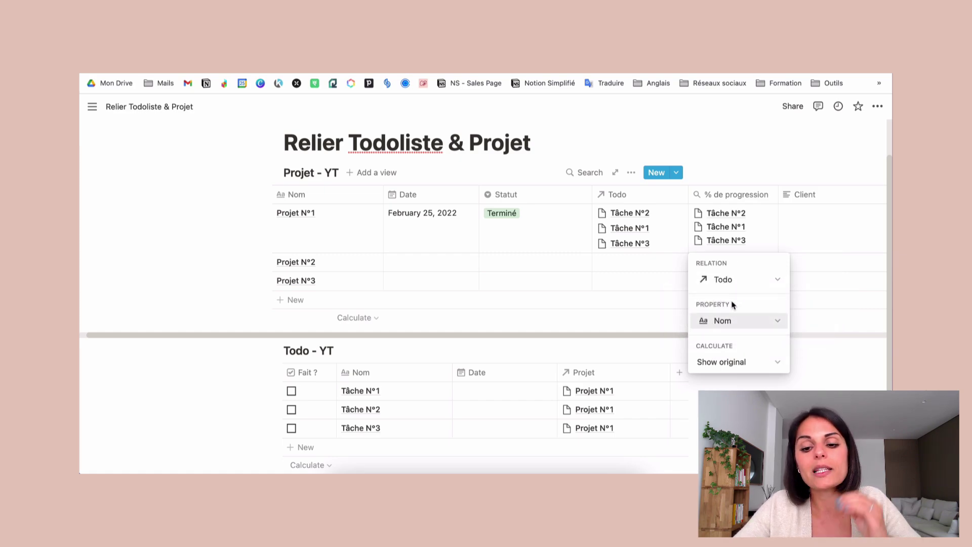
click(721, 320)
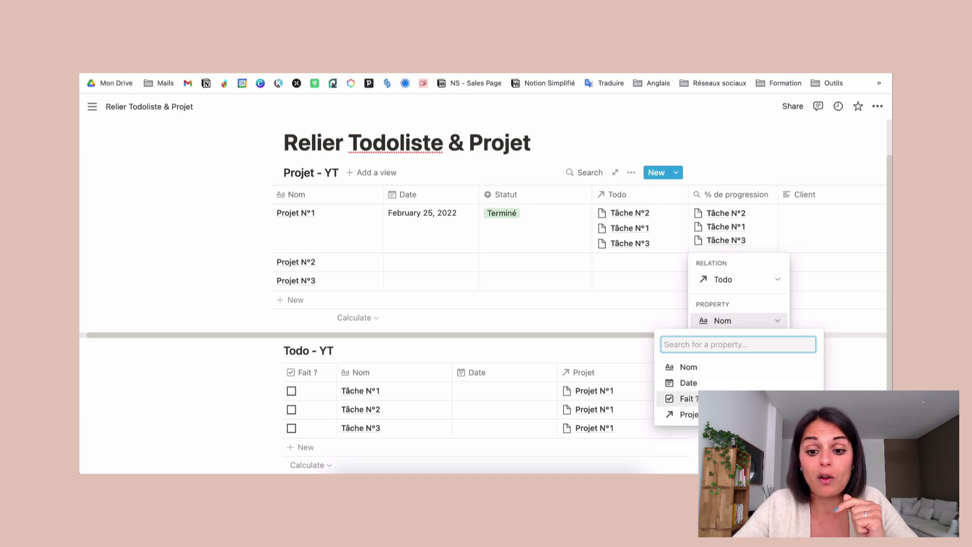
click(689, 399)
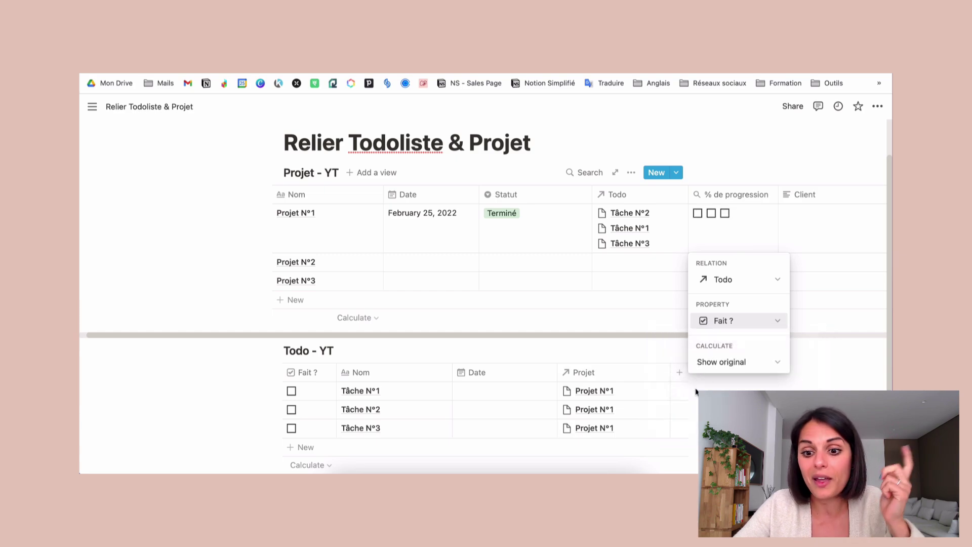
click(746, 361)
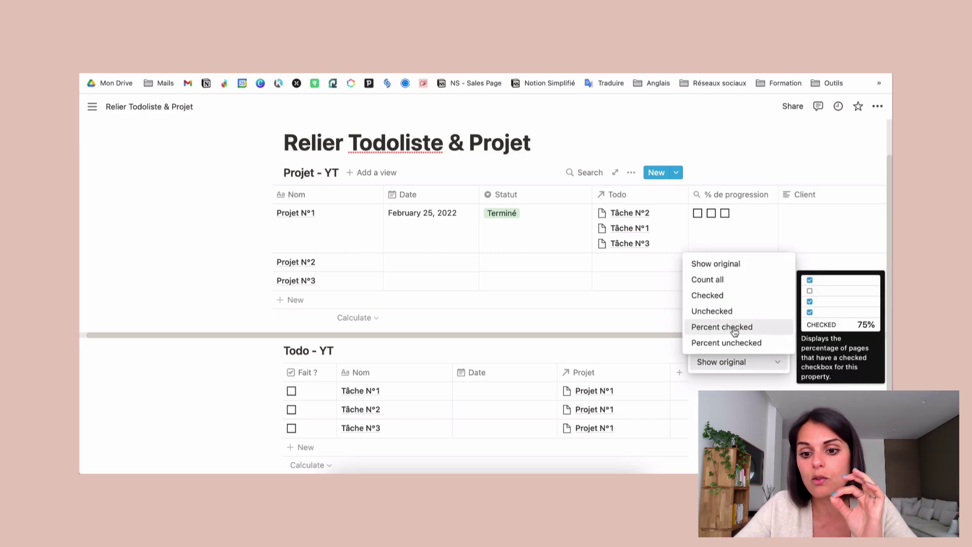
click(759, 329)
key(Escape)
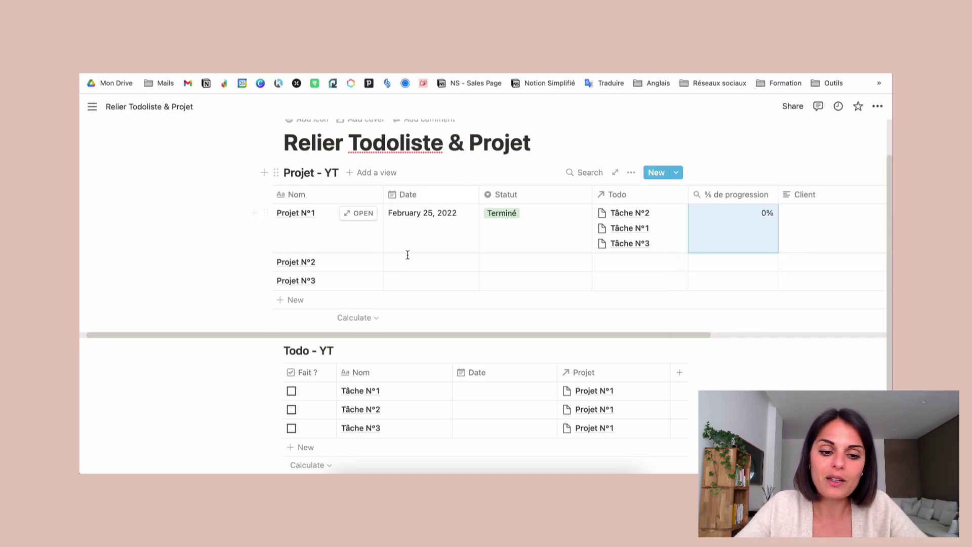
- Test the progress rollup by marking Tâche N°1, N°2 and N°3 as done and clearing all three Fait ? checkboxes again
click(291, 390)
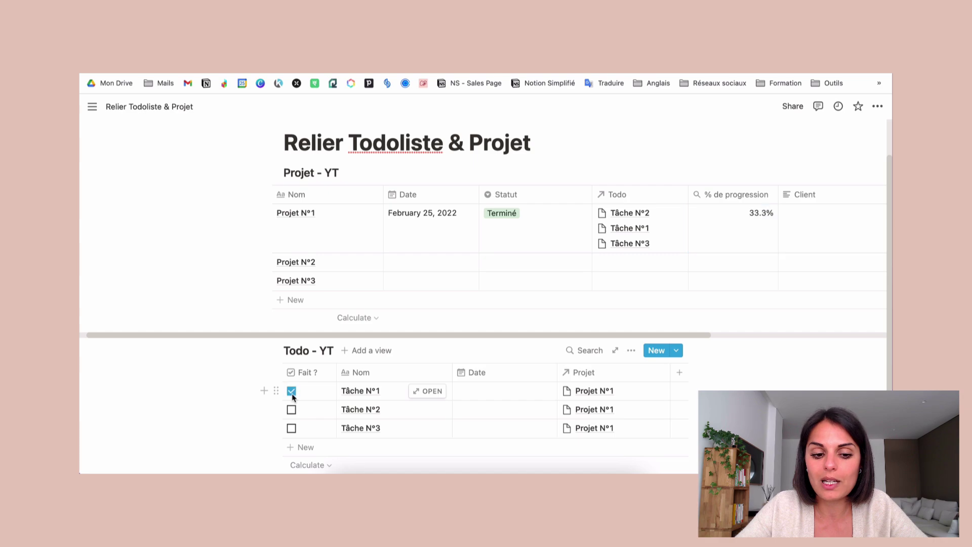
click(291, 427)
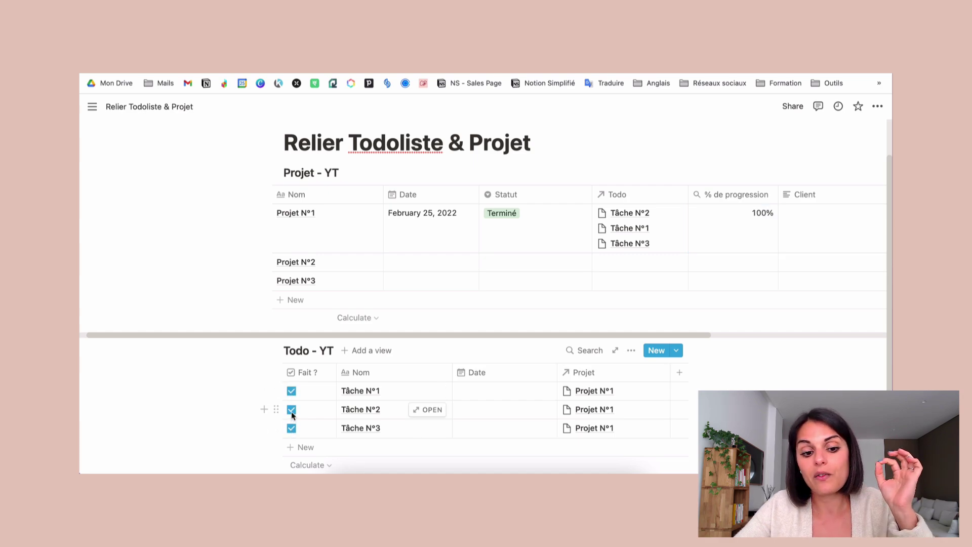
click(291, 409)
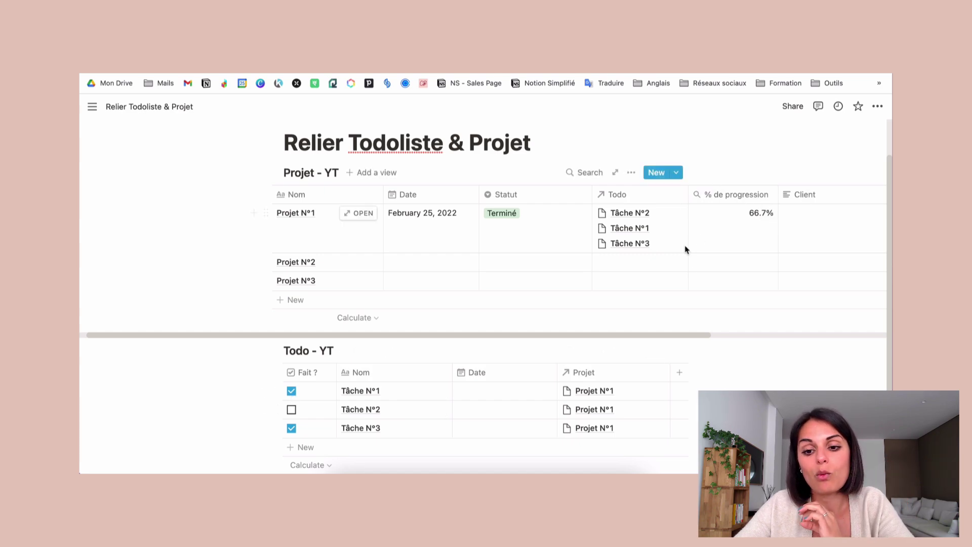
click(291, 390)
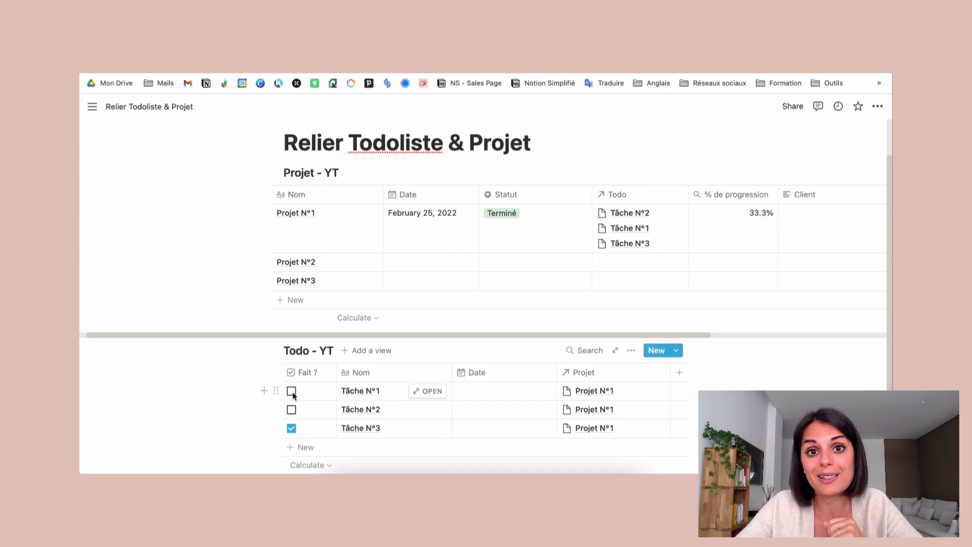
click(291, 427)
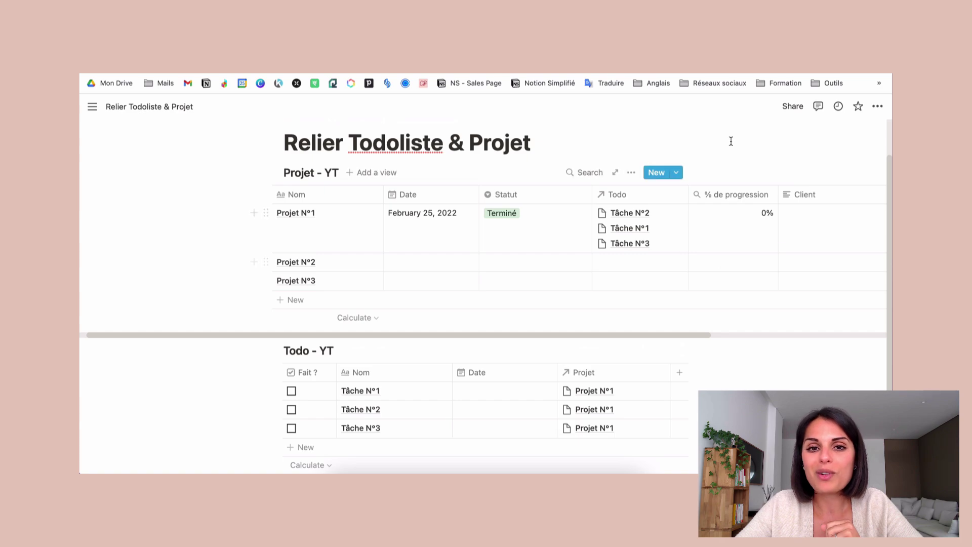